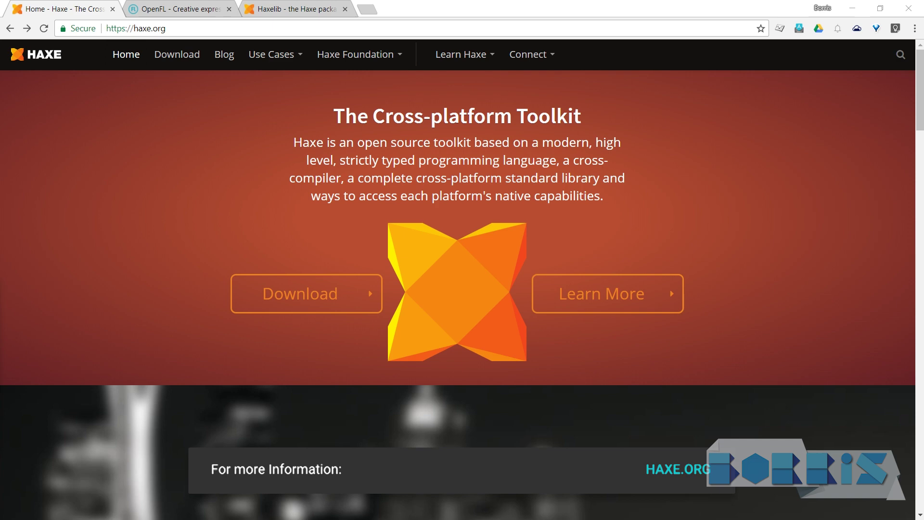
Switch Chrome to the 'Haxelib - the Haxe package manager' tab.
{"action": "left_click", "coordinate": [294, 8]}
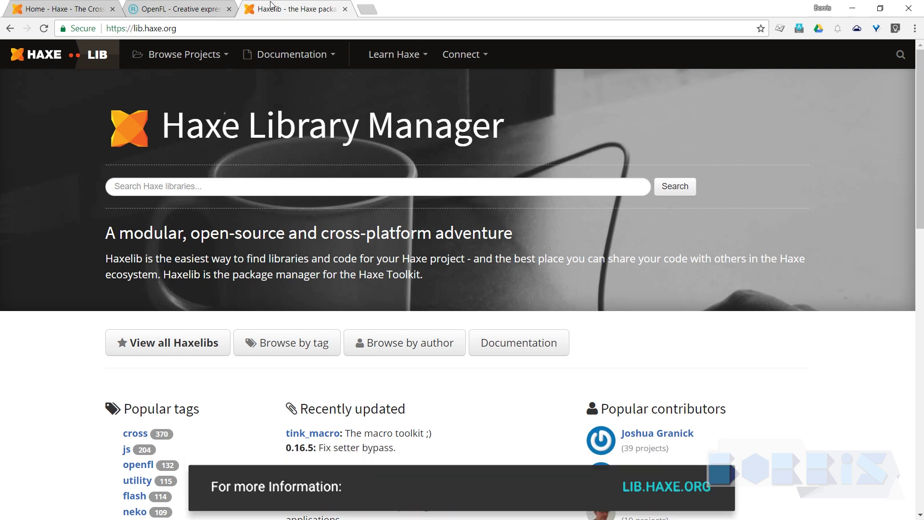
Switch Chrome to the 'OpenFL - Creative expression' tab.
{"action": "left_click", "coordinate": [173, 9]}
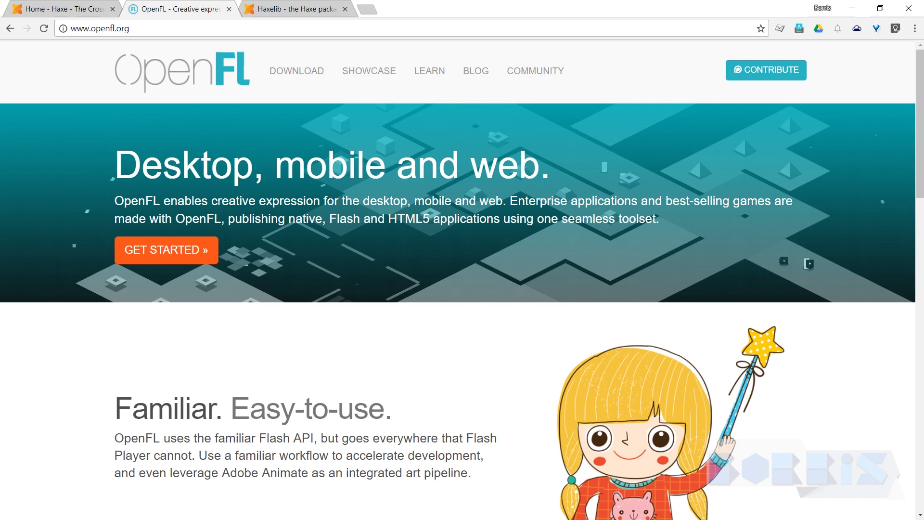
Open the Haxe 3.4.7 download page from the Haxe tab, then minimize Chrome.
{"action": "left_click", "coordinate": [63, 9]}
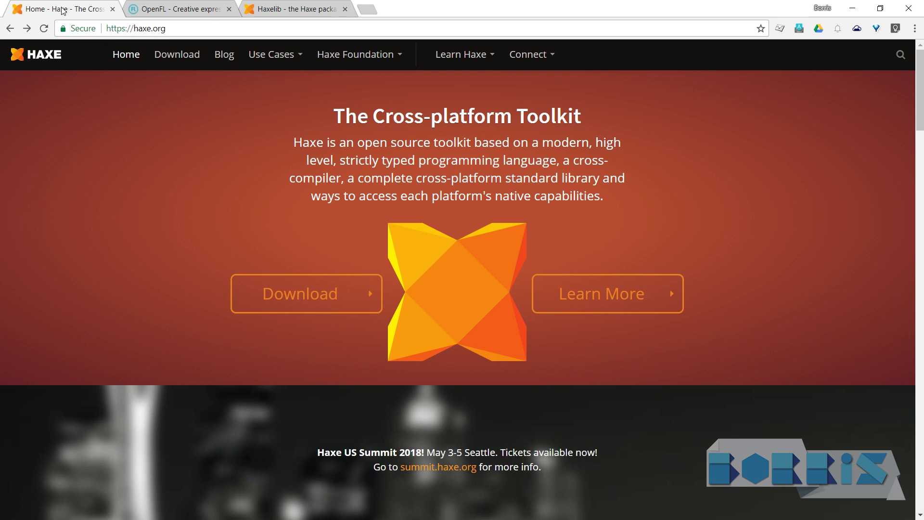
{"action": "left_click", "coordinate": [177, 54]}
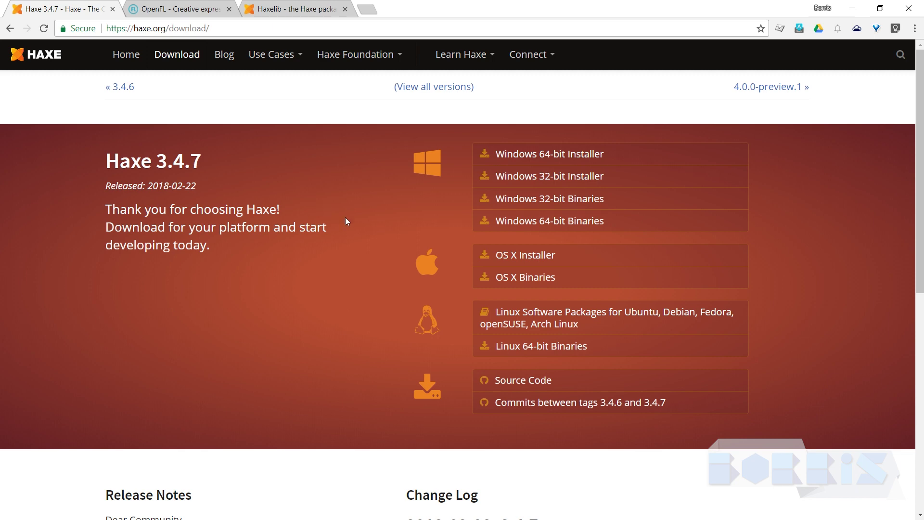
{"action": "left_click", "coordinate": [852, 8]}
Install Haxe 3.4.7 with Neko 2.1.0 into C:\HaxeToolkit\ using the default setup options.
{"action": "left_click", "coordinate": [69, 24]}
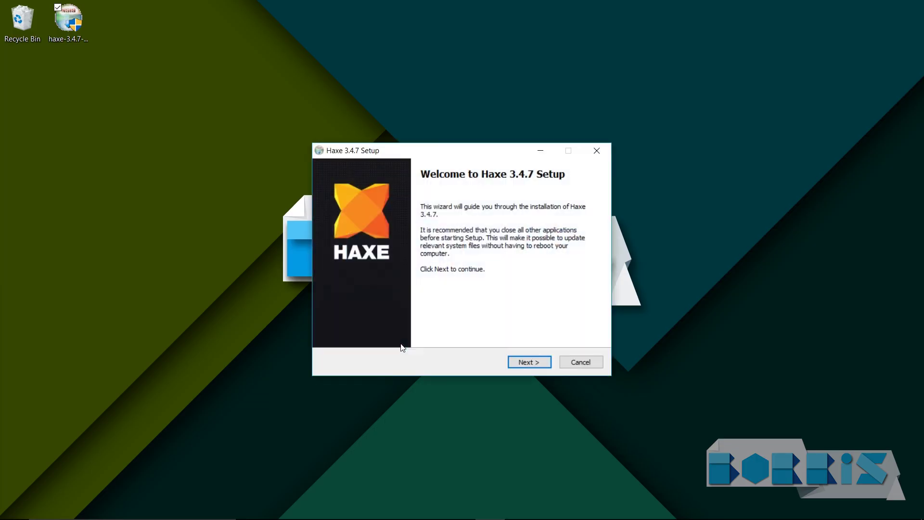
{"action": "left_click", "coordinate": [541, 364]}
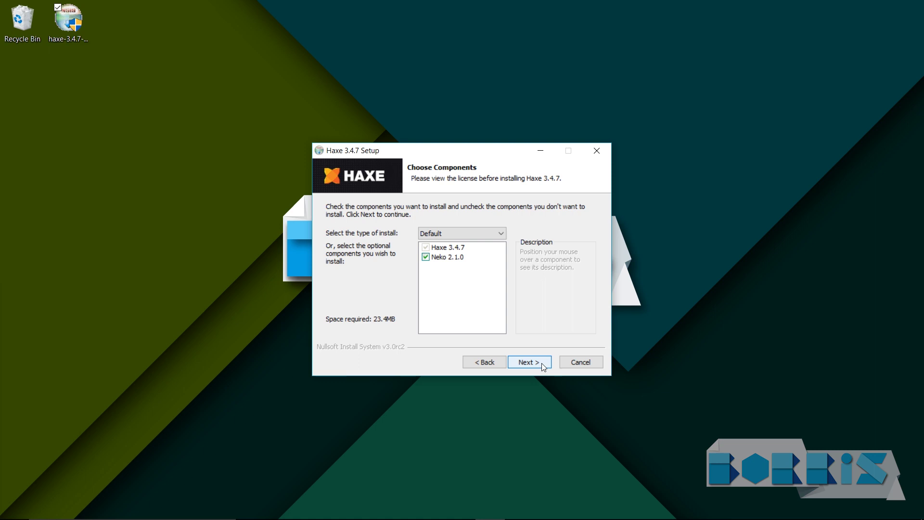
{"action": "left_click", "coordinate": [542, 363]}
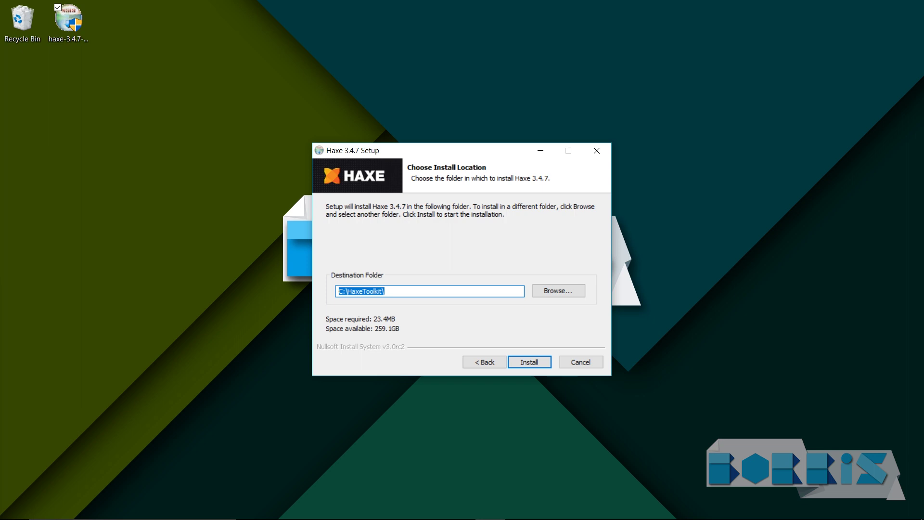
{"action": "left_click", "coordinate": [538, 358]}
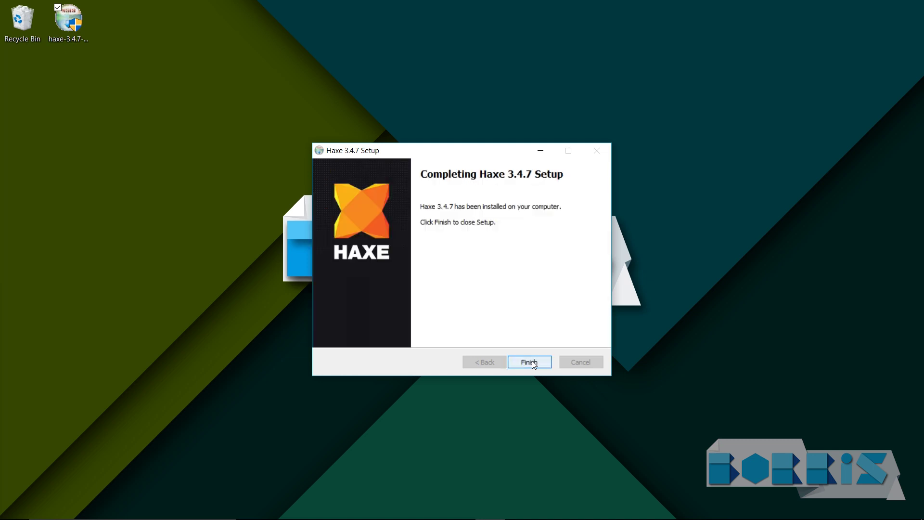
{"action": "left_click", "coordinate": [534, 364]}
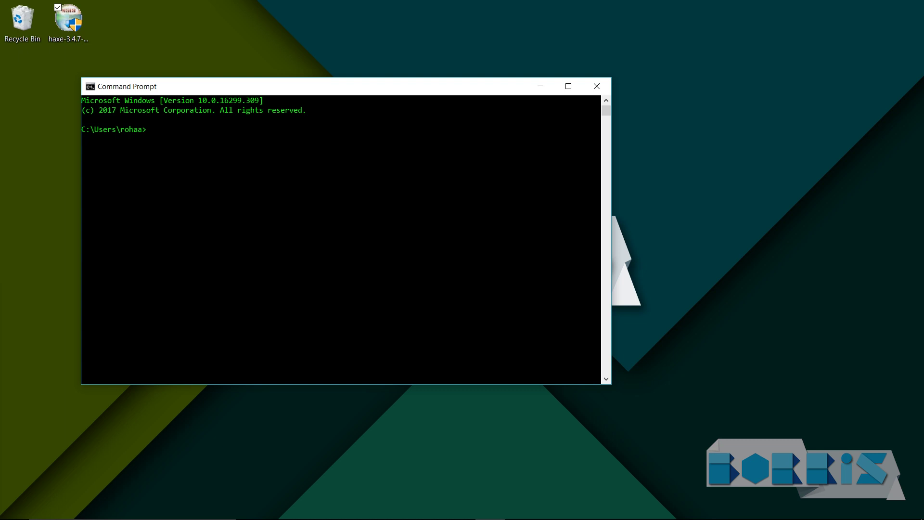
{"action": "type", "text": "haxelib insta"}
{"action": "type", "text": "ll"}
{"action": "type", "text": " openfl"}
Install OpenFL 7.1.2 with 'haxelib install openfl'.
{"action": "key", "text": "Return"}
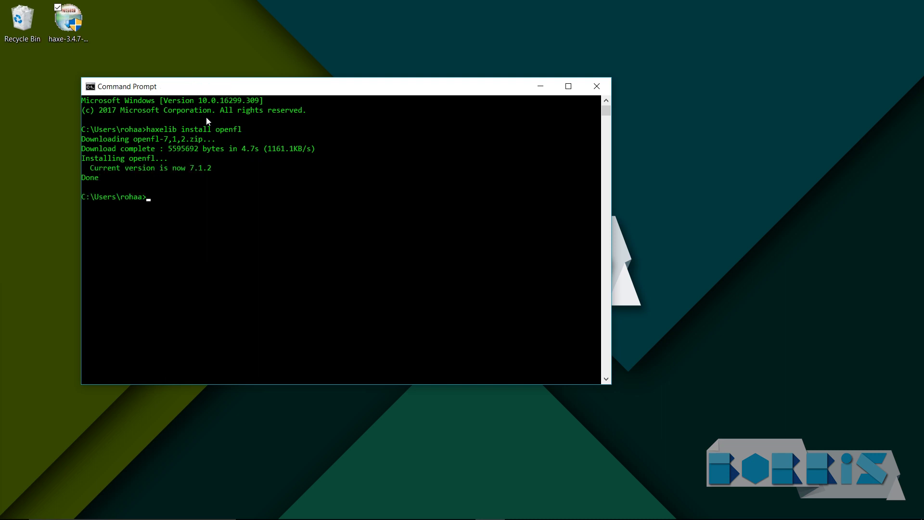
{"action": "type", "text": "haxelib run openfl se"}
{"action": "type", "text": "tup"}
Run 'haxelib run openfl setup' to install lime 6.2.0 and hxcpp 3.4.188.
{"action": "key", "text": "Return"}
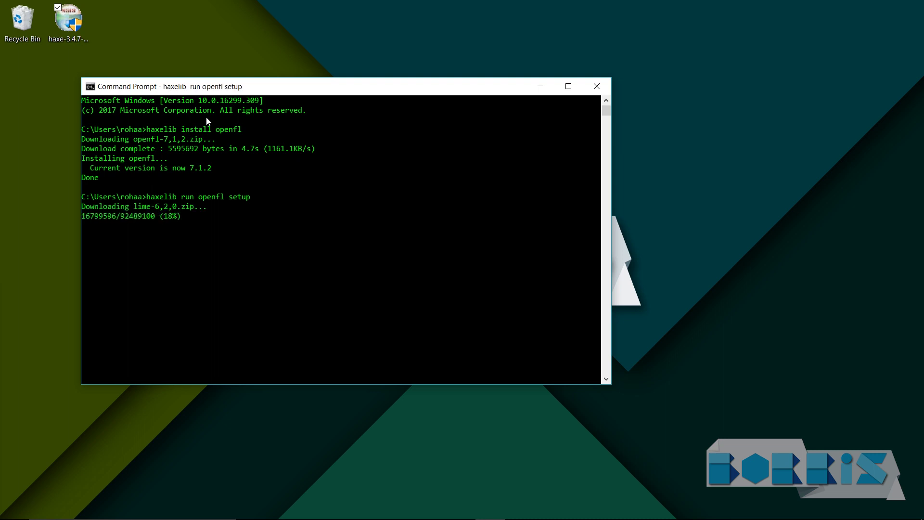